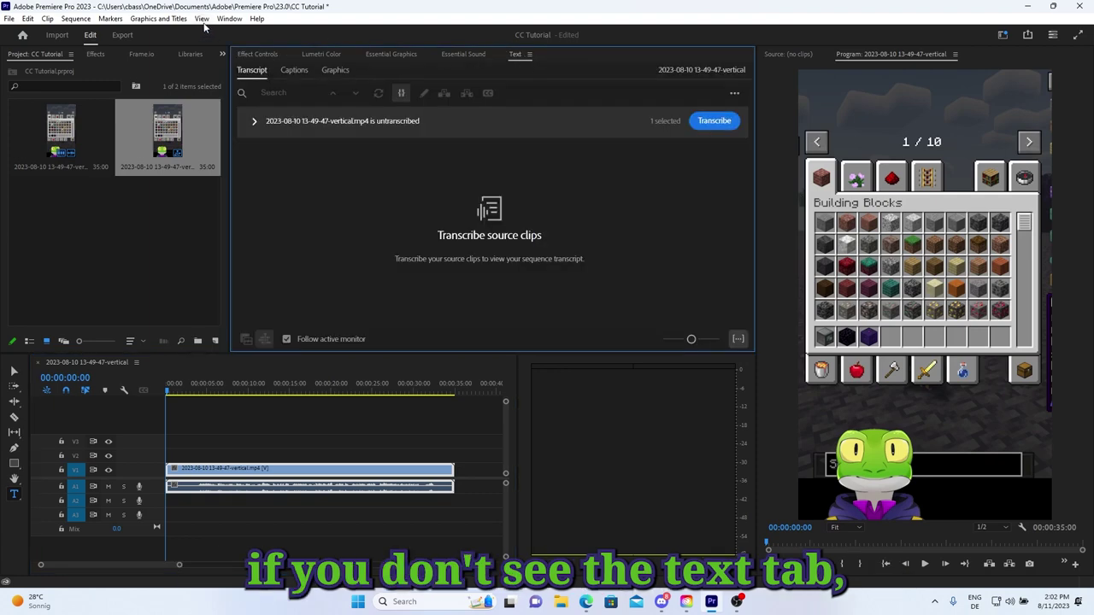
{"action": "left_click", "coordinate": [229, 18]}
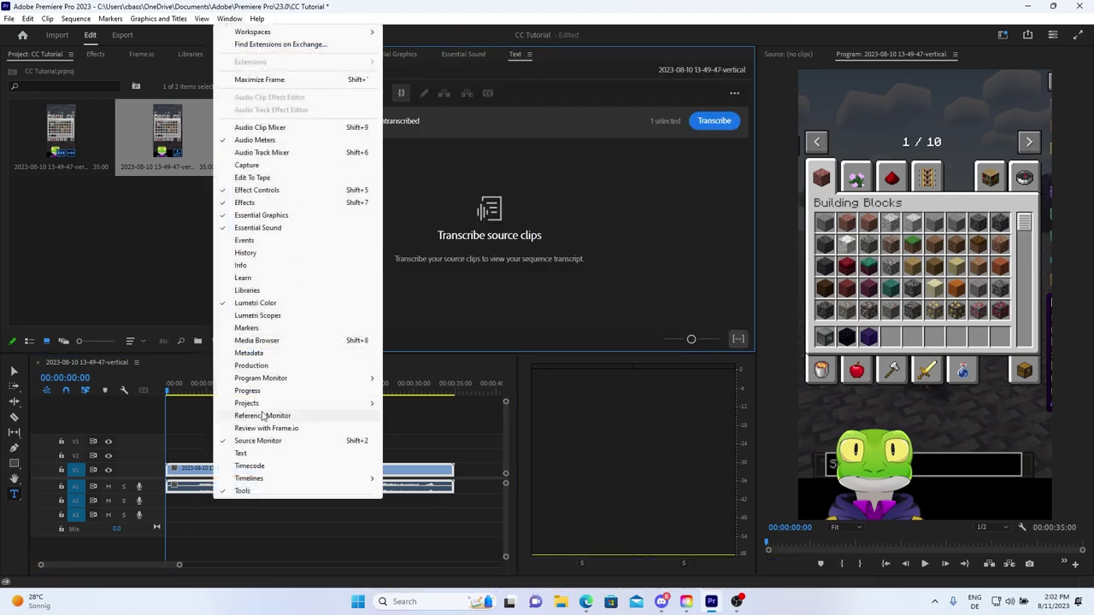
{"action": "left_click", "coordinate": [244, 452]}
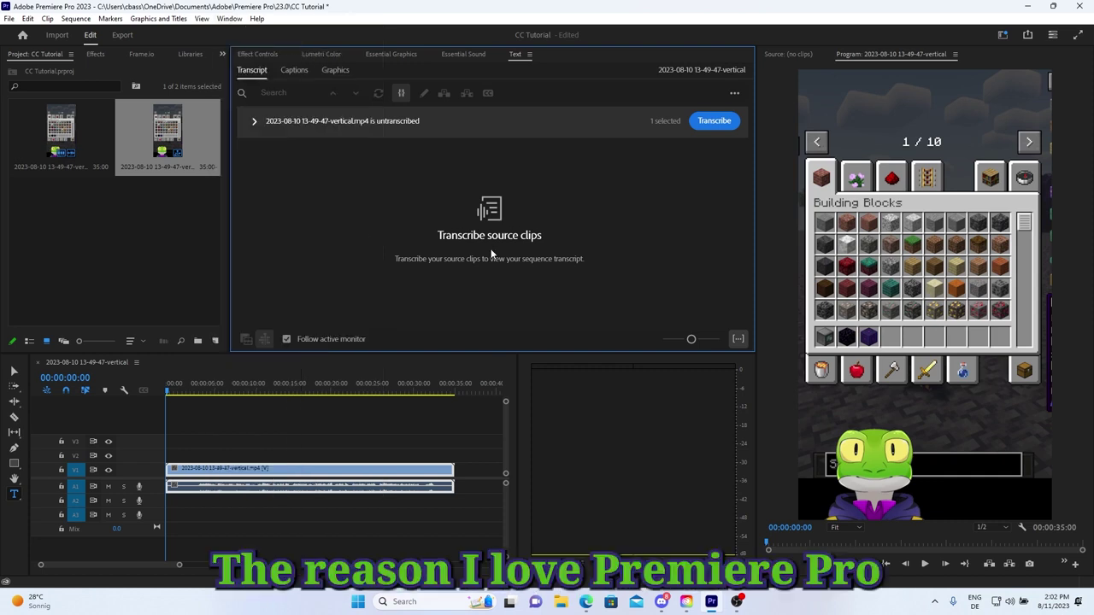
{"action": "left_click", "coordinate": [710, 120]}
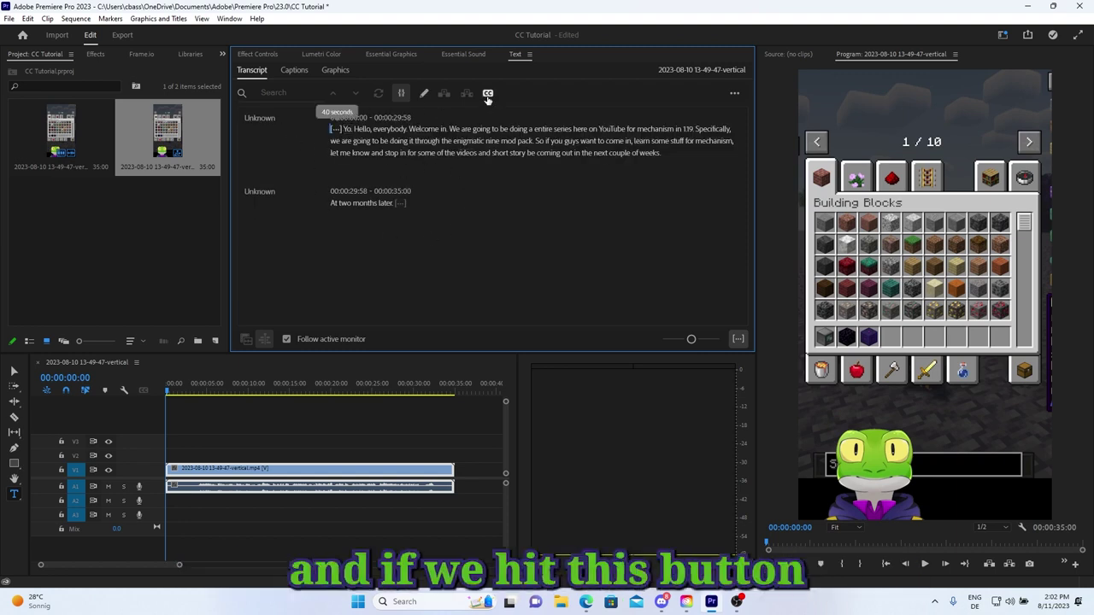
Step: Create Subtitle-format captions from the transcript with a 39-character maximum length, 1.2-second minimum duration and 2-frame gap
{"action": "left_click", "coordinate": [293, 70]}
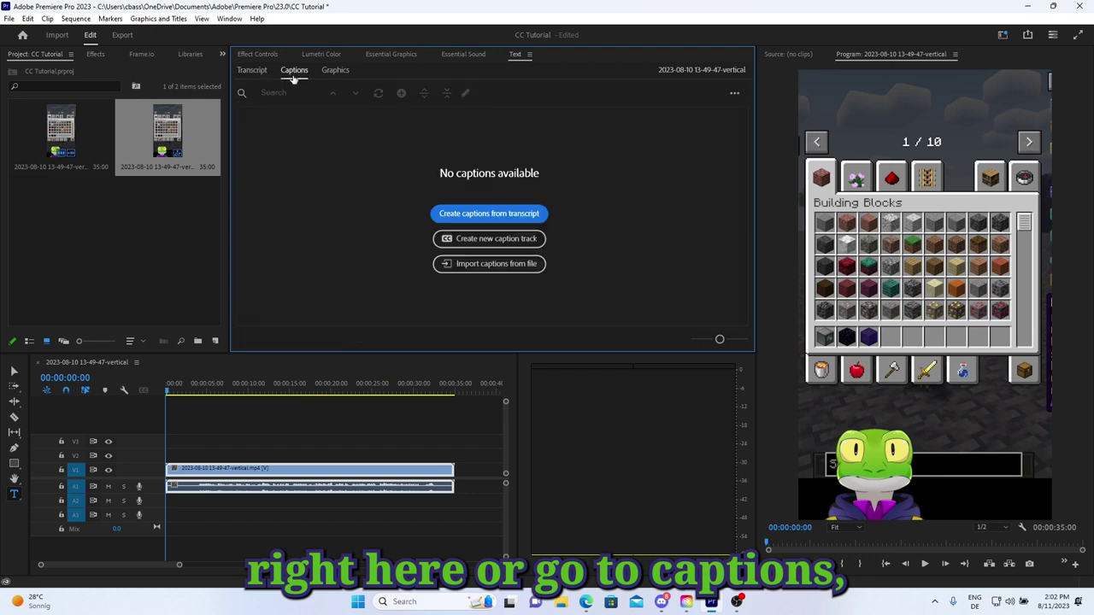
{"action": "left_click", "coordinate": [506, 218]}
{"action": "left_click", "coordinate": [444, 305]}
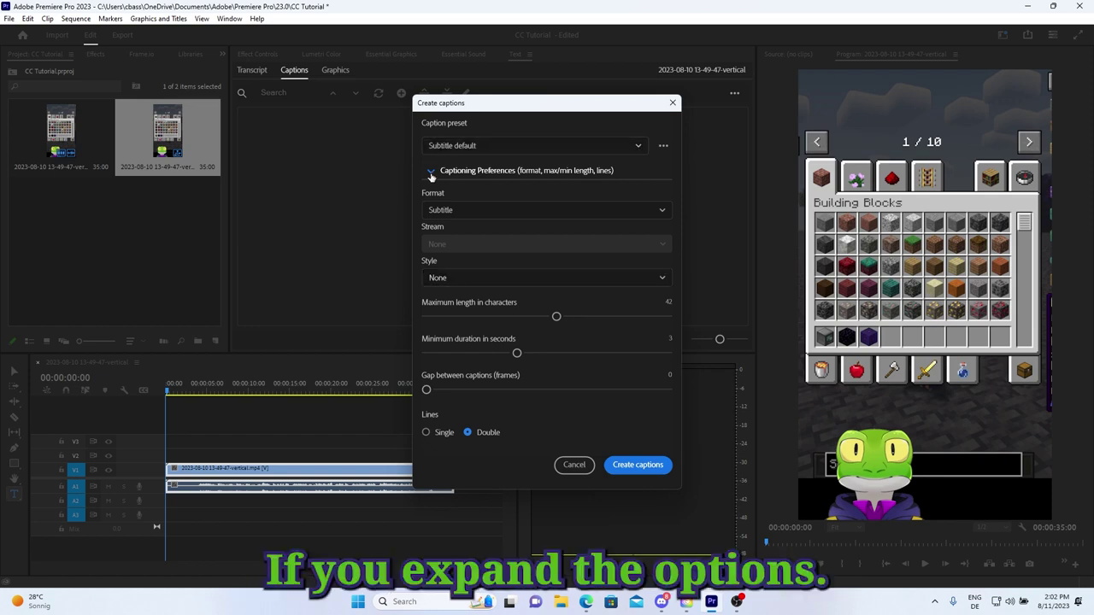
{"action": "left_click", "coordinate": [508, 209]}
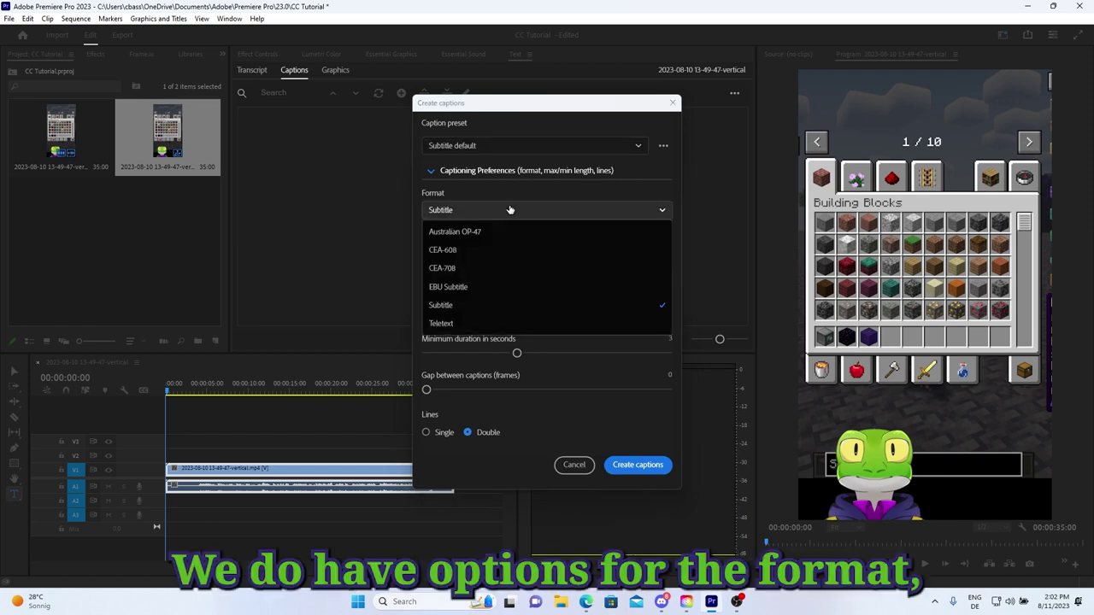
{"action": "left_click", "coordinate": [462, 213]}
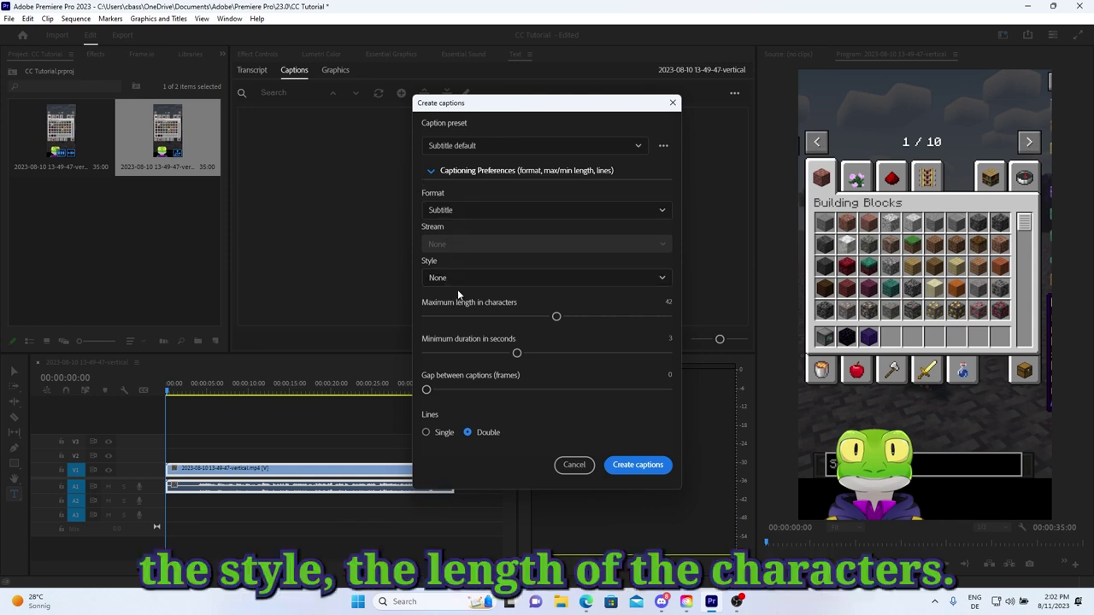
{"action": "left_click_drag", "start_coordinate": [522, 316], "coordinate": [545, 316]}
{"action": "mouse_move", "coordinate": [516, 353]}
{"action": "left_mouse_down"}
{"action": "mouse_move", "coordinate": [398, 359]}
{"action": "mouse_move", "coordinate": [446, 355]}
{"action": "mouse_move", "coordinate": [406, 350]}
{"action": "mouse_move", "coordinate": [430, 353]}
{"action": "left_mouse_up"}
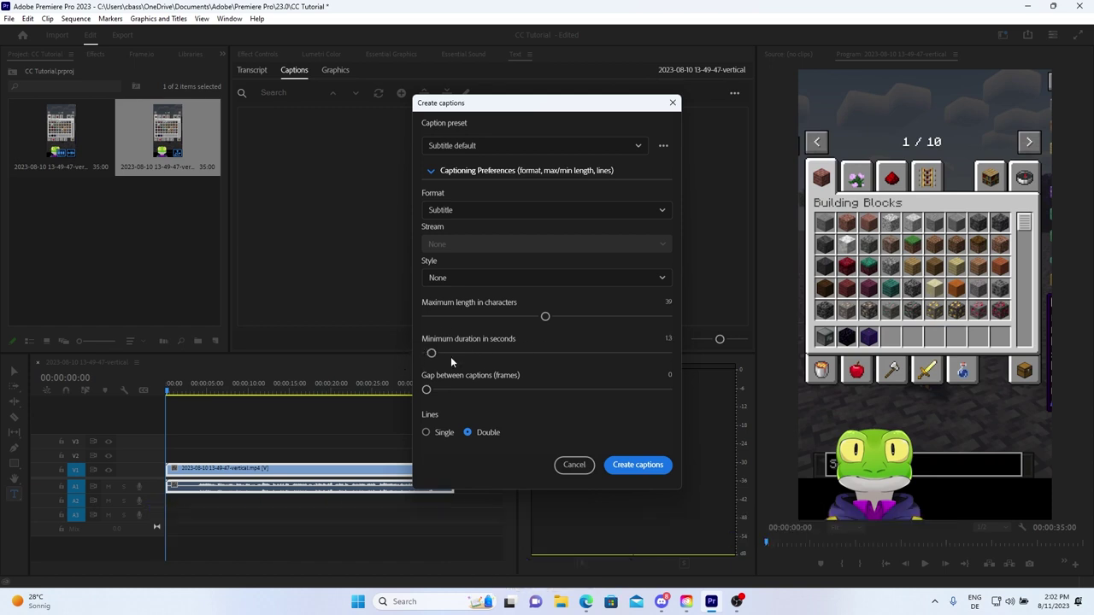
{"action": "left_click_drag", "start_coordinate": [426, 387], "coordinate": [475, 390]}
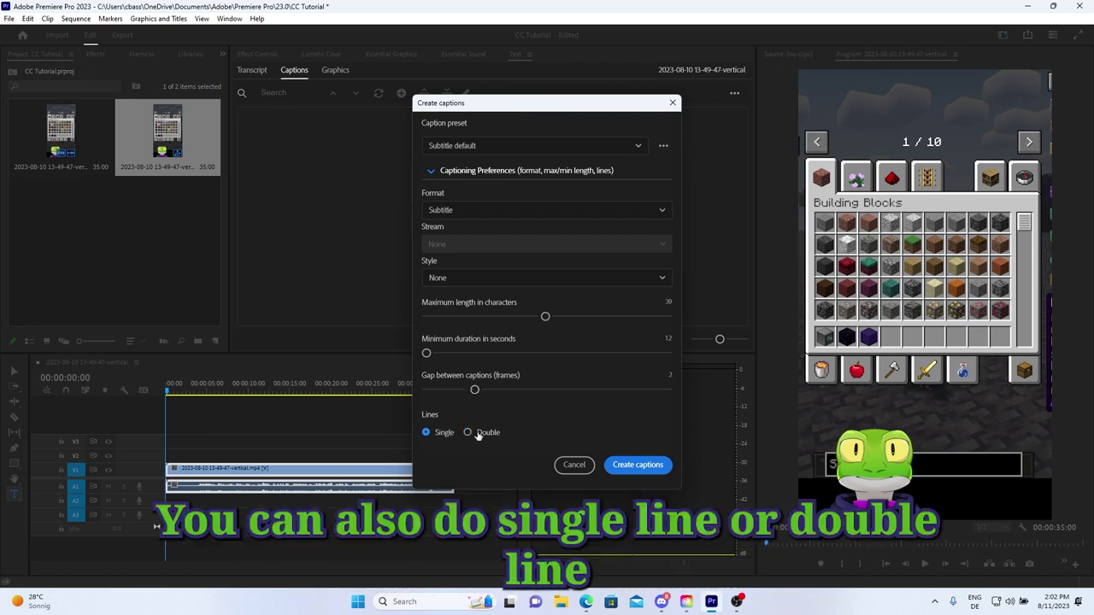
{"action": "left_click", "coordinate": [639, 465]}
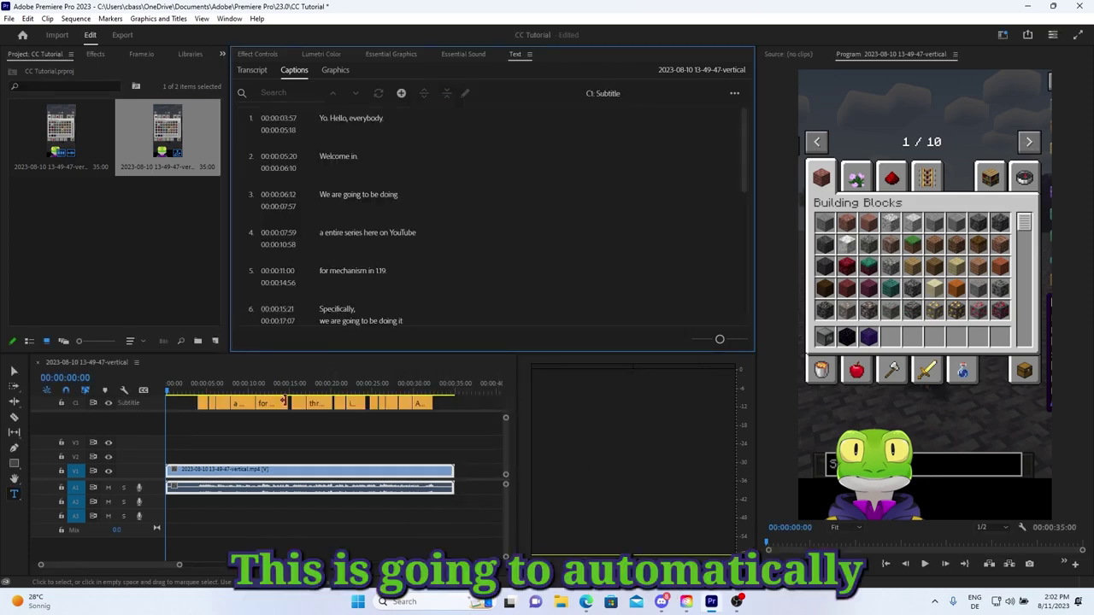
Step: Select all captions on the subtitle track, set their font to Impact and raise them to a vertical position of about -388
{"action": "left_click", "coordinate": [200, 384]}
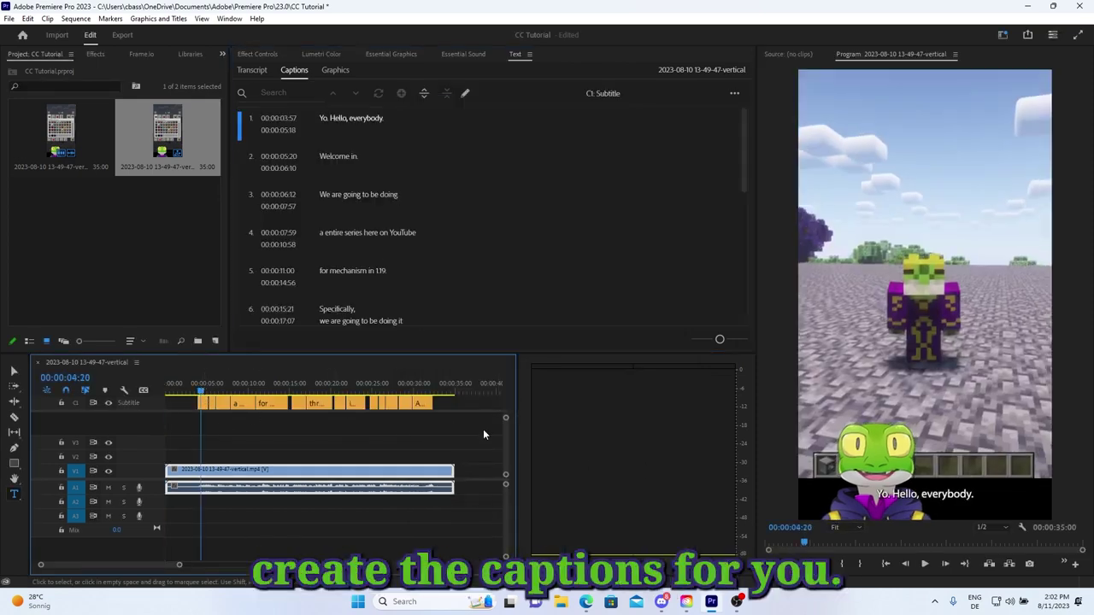
{"action": "left_click_drag", "start_coordinate": [460, 435], "coordinate": [167, 394]}
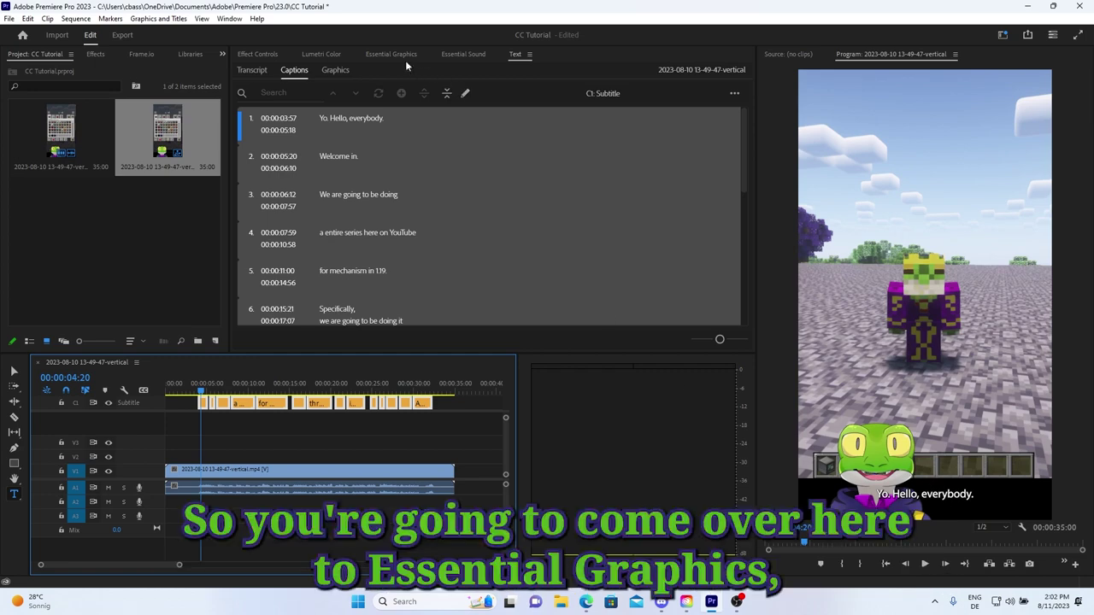
{"action": "left_click", "coordinate": [381, 54]}
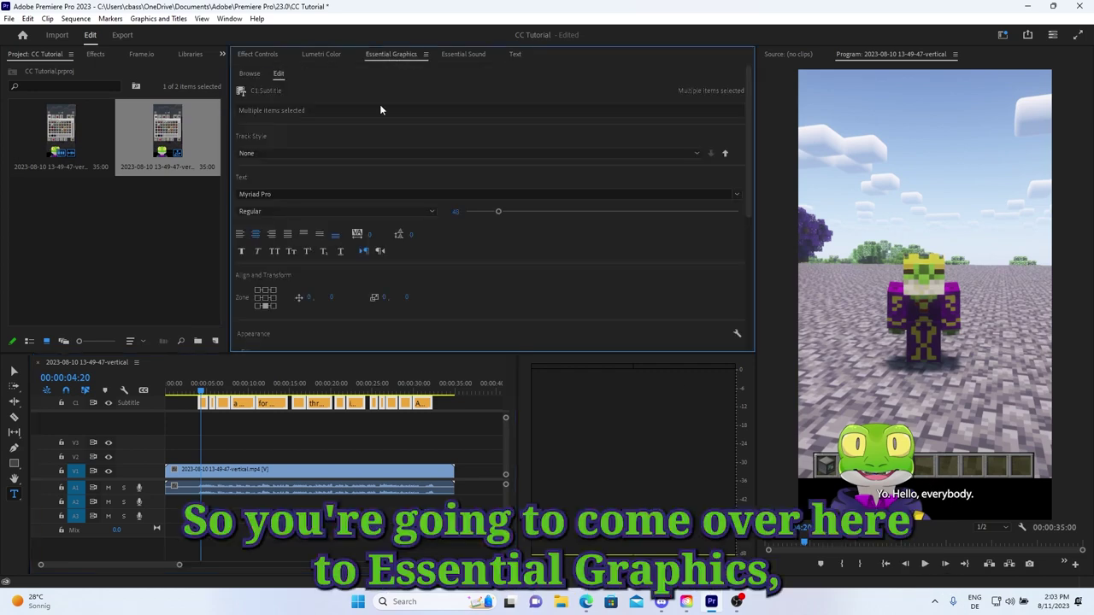
{"action": "left_click", "coordinate": [329, 194]}
{"action": "left_click", "coordinate": [346, 225]}
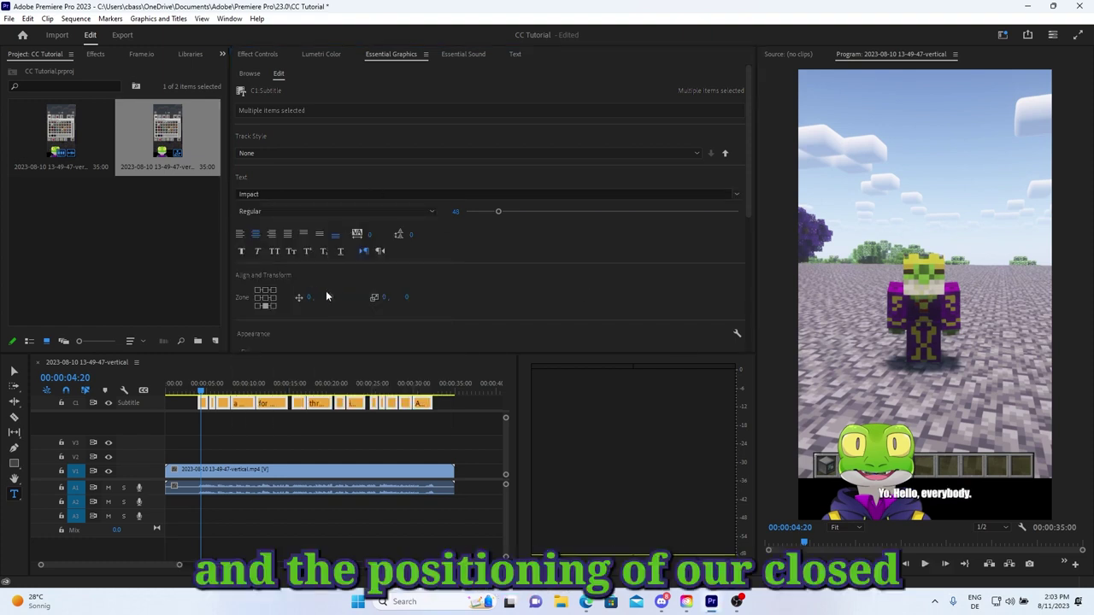
{"action": "left_click_drag", "start_coordinate": [333, 301], "coordinate": [130, 318]}
Step: Enable the captions' stroke and sample their fill colour from the frog's green face in the video
{"action": "scroll", "coordinate": [369, 295], "scroll_direction": "down", "scroll_amount": 3}
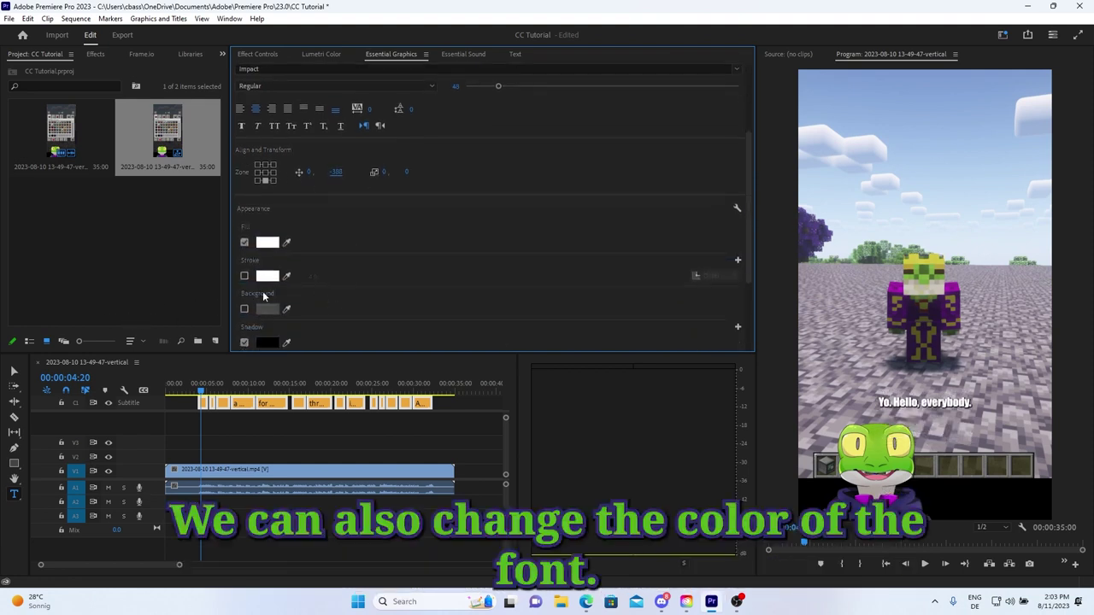
{"action": "left_click", "coordinate": [244, 277]}
{"action": "left_click", "coordinate": [286, 242]}
{"action": "left_click", "coordinate": [899, 461]}
{"action": "left_click", "coordinate": [909, 464]}
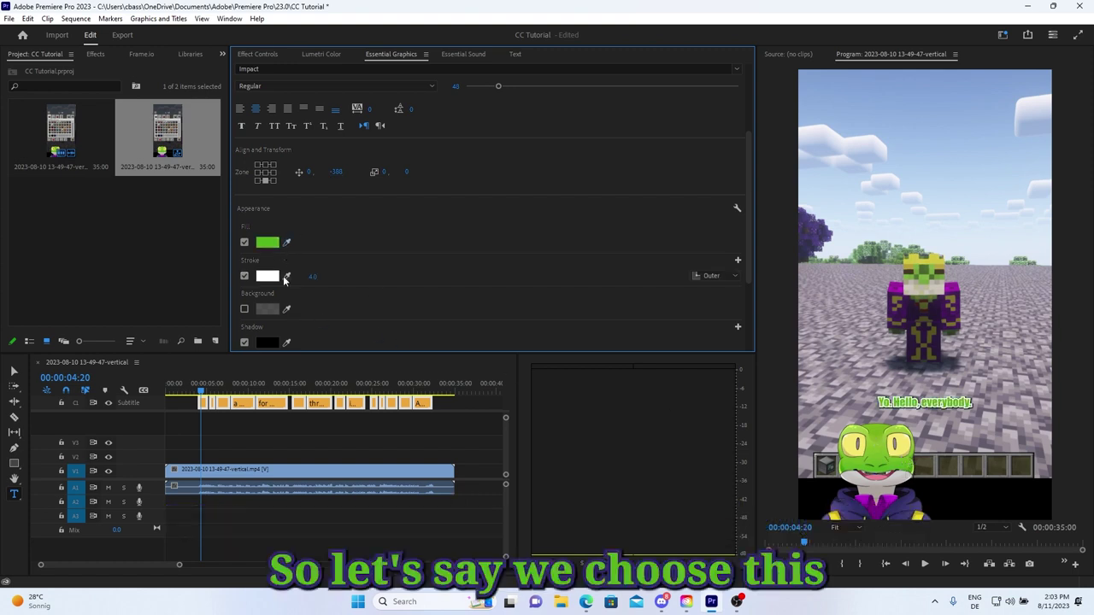
Step: Sample the captions' stroke colour from the frog's dark purple clothing and set the stroke width to 8
{"action": "left_click", "coordinate": [286, 276]}
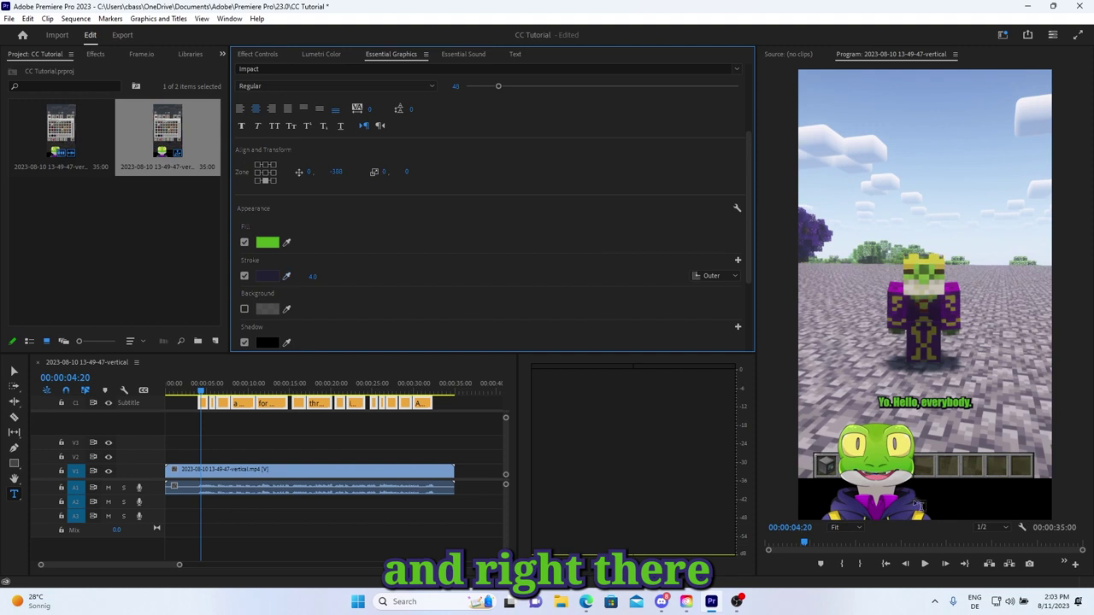
{"action": "left_click", "coordinate": [314, 276]}
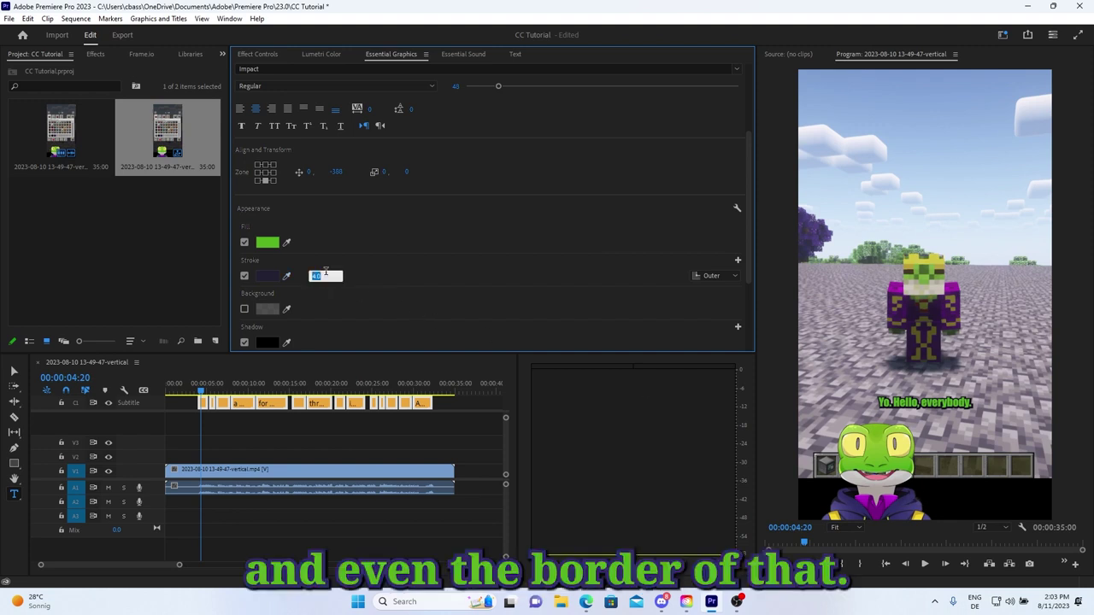
{"action": "type", "text": "8"}
{"action": "key", "text": "Return"}
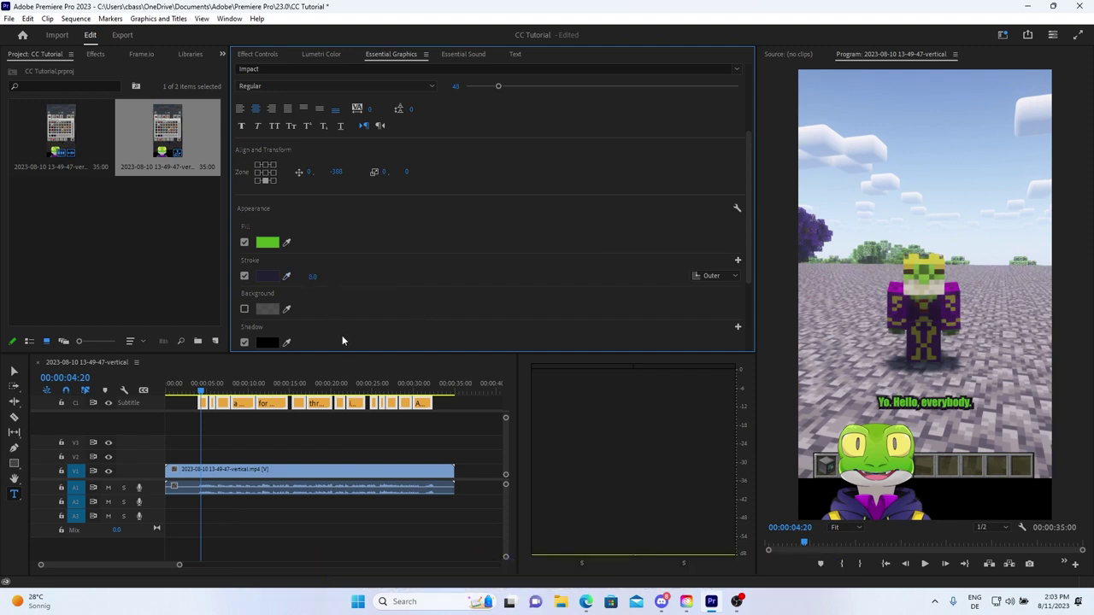
Step: Play the sequence from the first caption to check the styled captions, and return the playhead to the first caption
{"action": "left_click_drag", "start_coordinate": [202, 396], "coordinate": [204, 396]}
{"action": "key", "text": "space"}
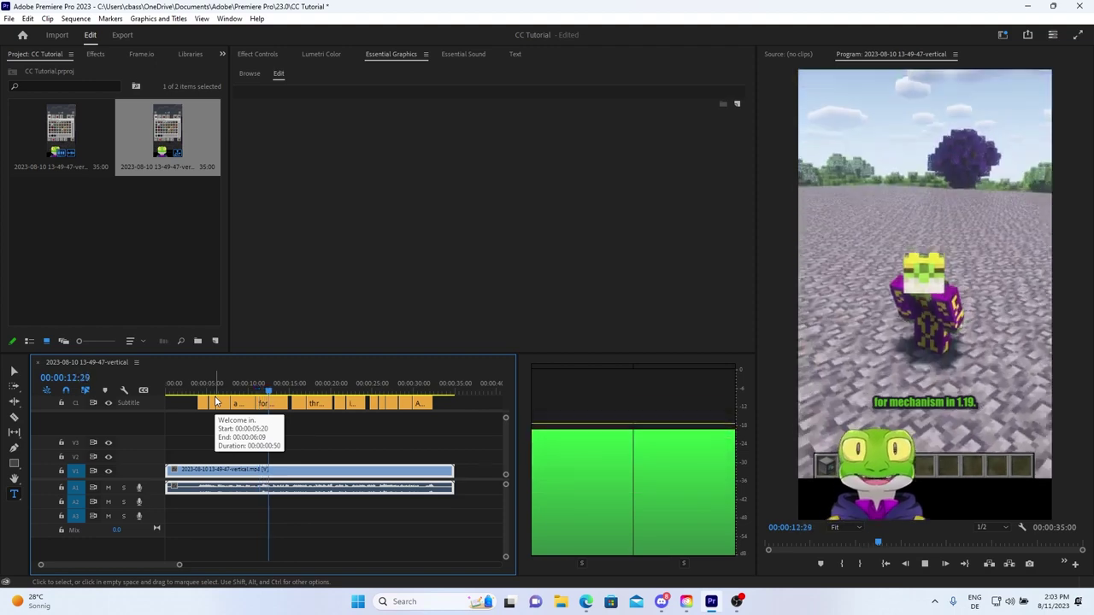
{"action": "key", "text": "space"}
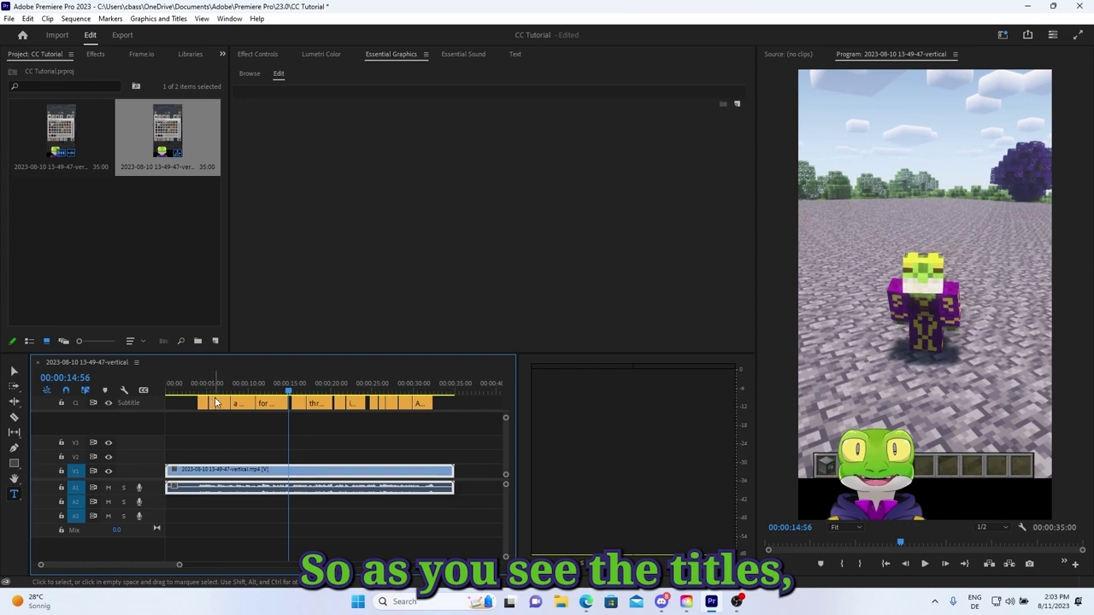
{"action": "left_click", "coordinate": [204, 385]}
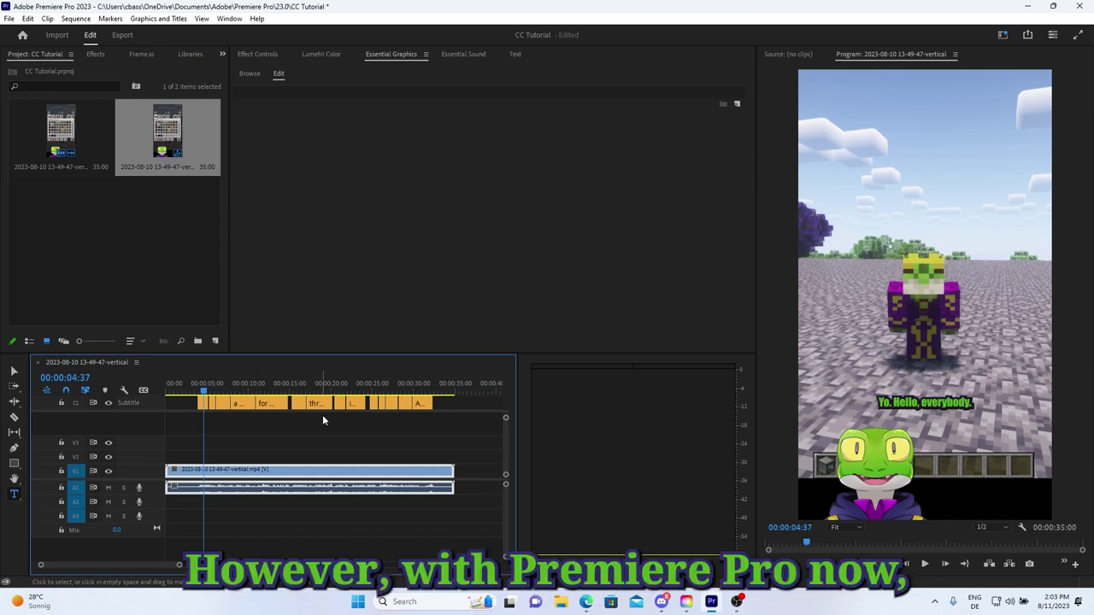
Step: Select all captions on the subtitle track and upgrade them to graphics
{"action": "left_click_drag", "start_coordinate": [465, 425], "coordinate": [196, 382]}
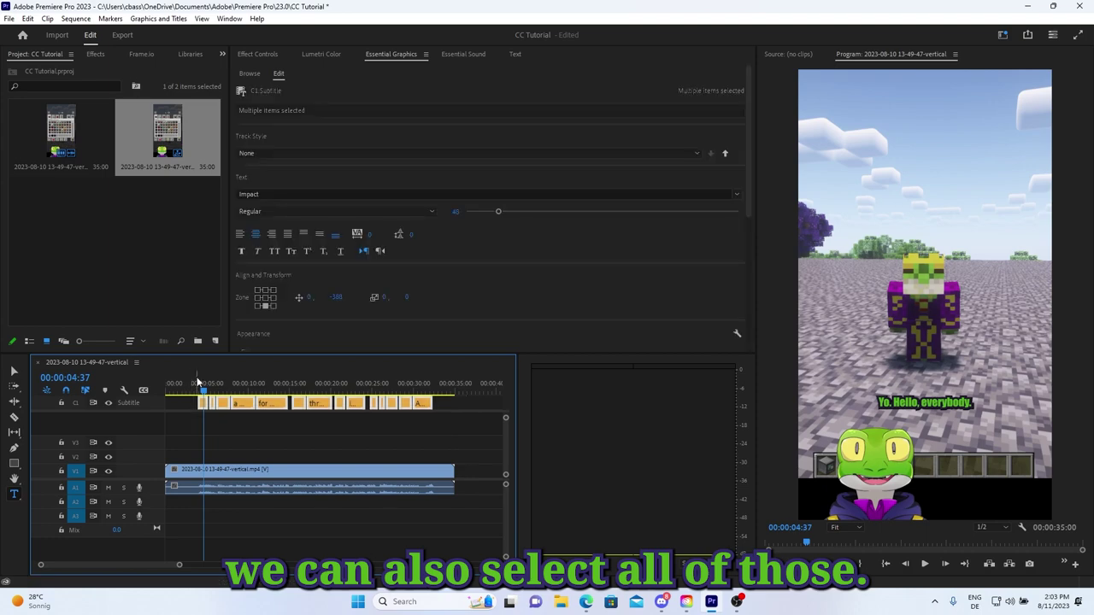
{"action": "left_click", "coordinate": [158, 19]}
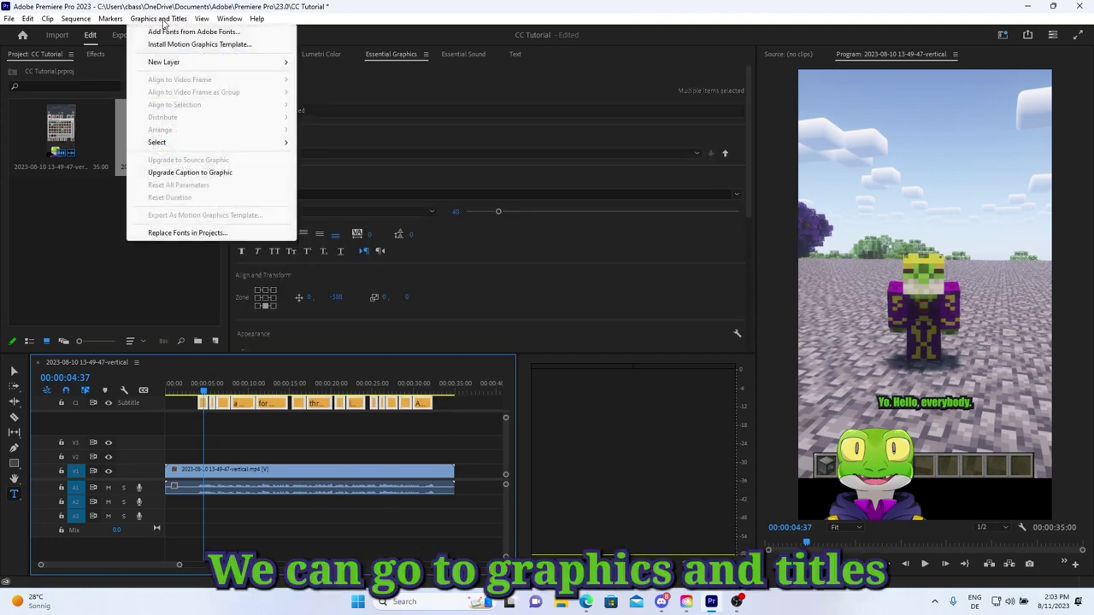
{"action": "left_click", "coordinate": [168, 174]}
Step: Cut the video clip where the first caption graphic starts and ripple-delete the section before it
{"action": "key", "text": "c"}
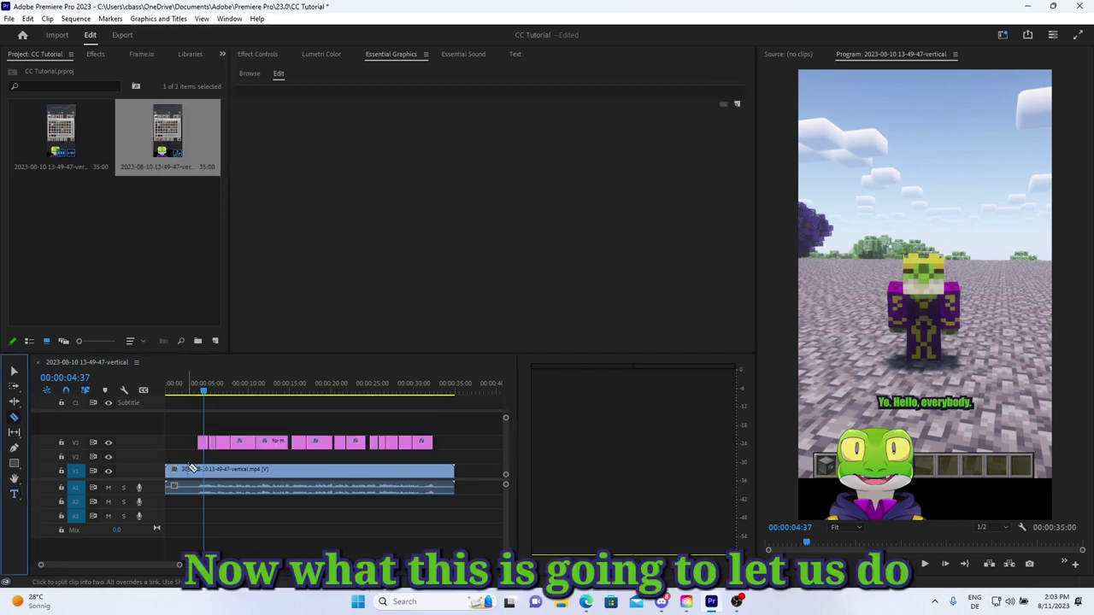
{"action": "left_click", "coordinate": [197, 469]}
{"action": "key", "text": "v"}
{"action": "left_click", "coordinate": [177, 472]}
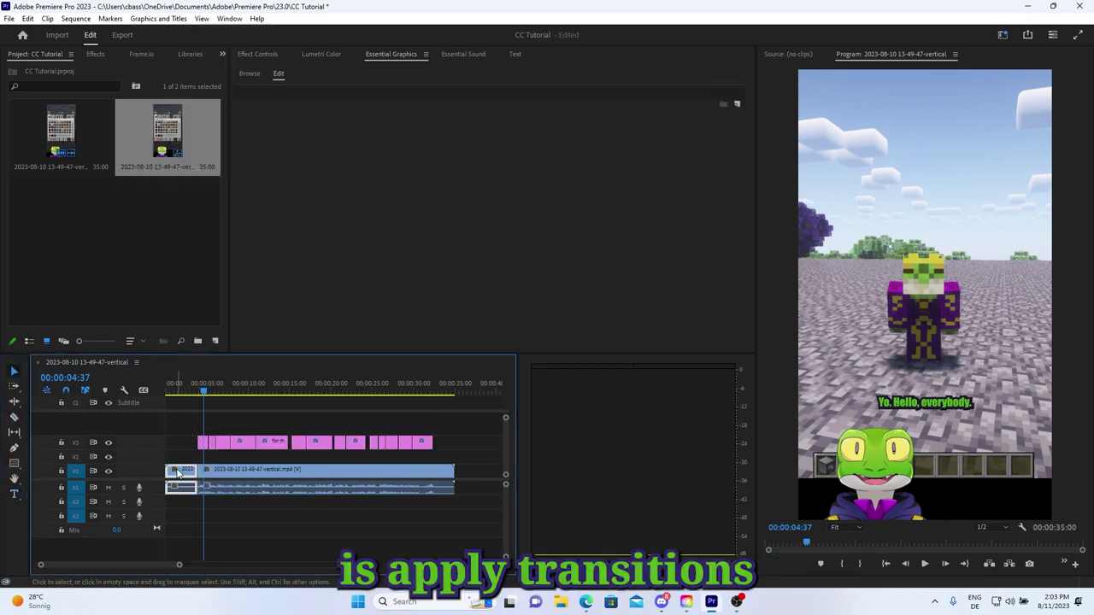
{"action": "key", "text": "shift+Delete"}
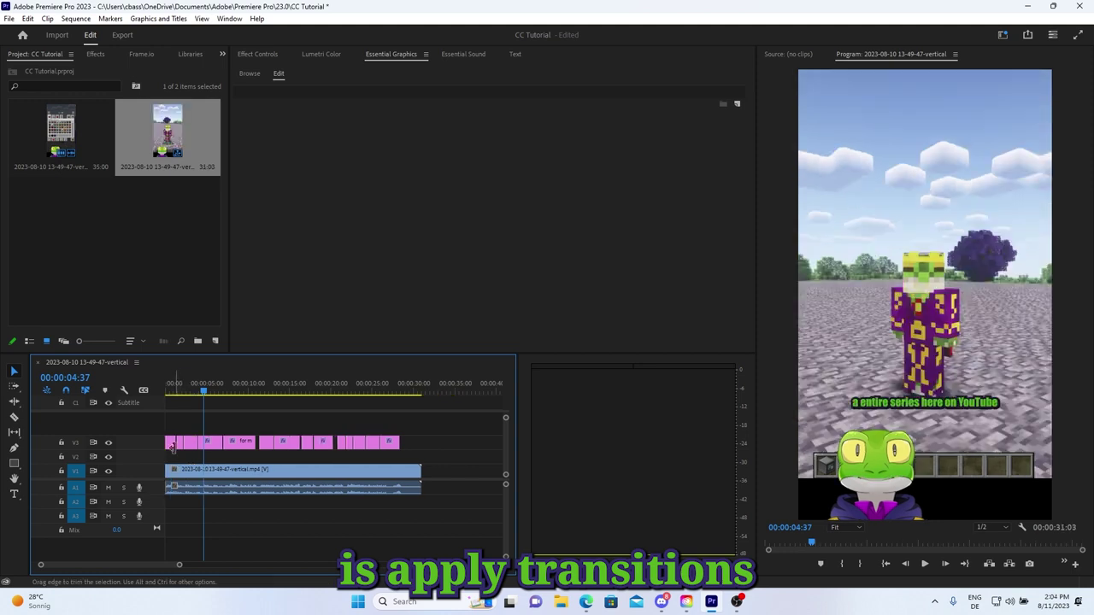
Step: Select the opening "Yo. Hello, everybody." graphic and examine its text and effect settings
{"action": "key", "text": "equal"}
{"action": "key", "text": "equal"}
{"action": "key", "text": "equal"}
{"action": "key", "text": "equal"}
{"action": "key", "text": "equal"}
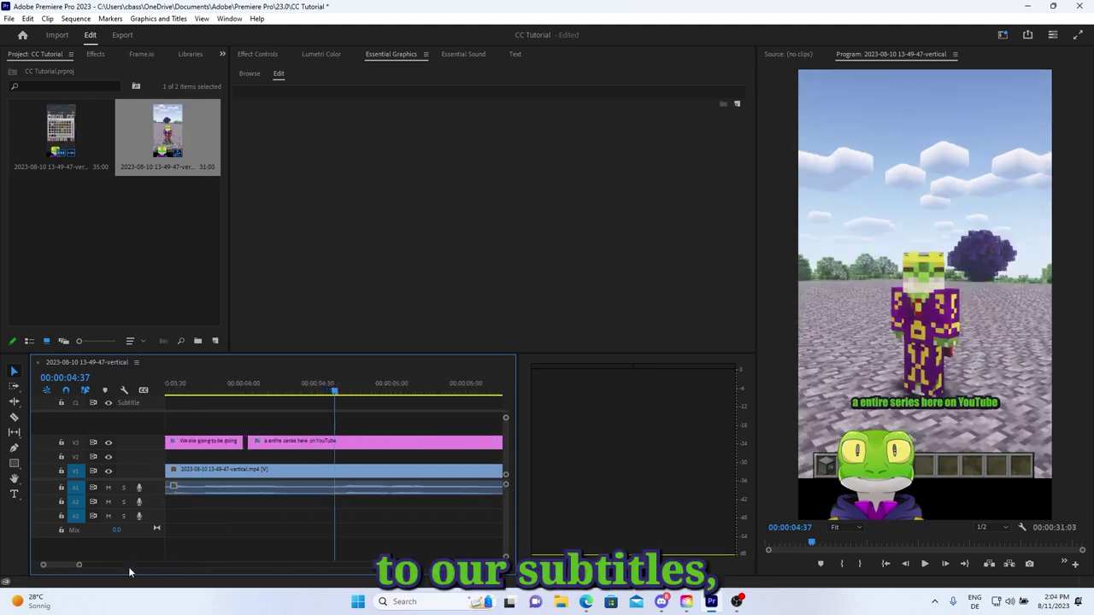
{"action": "left_click_drag", "start_coordinate": [67, 563], "coordinate": [63, 564]}
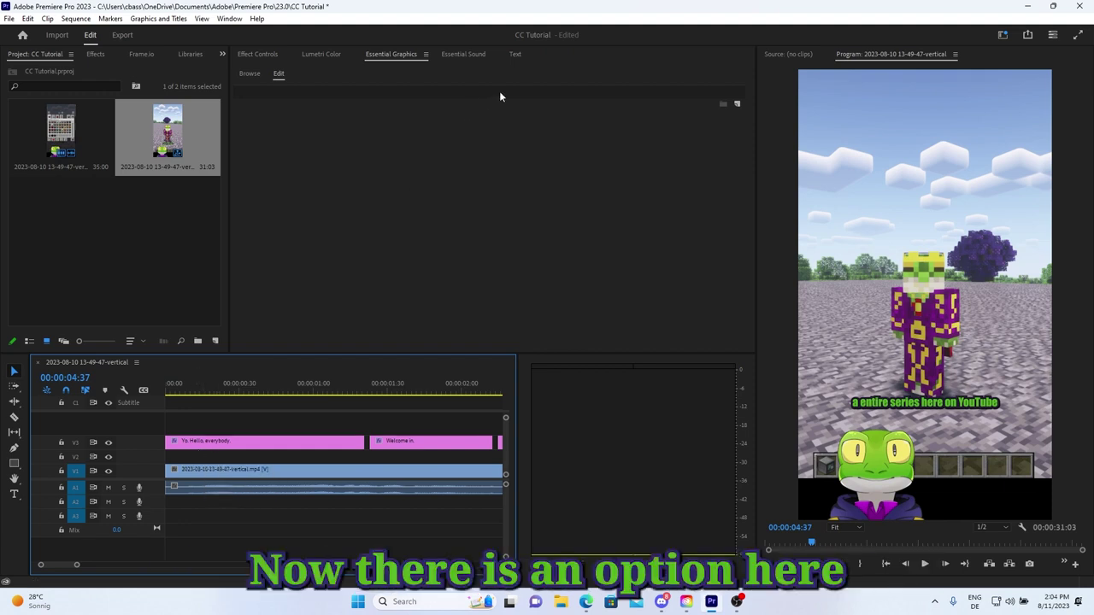
{"action": "left_click", "coordinate": [514, 54]}
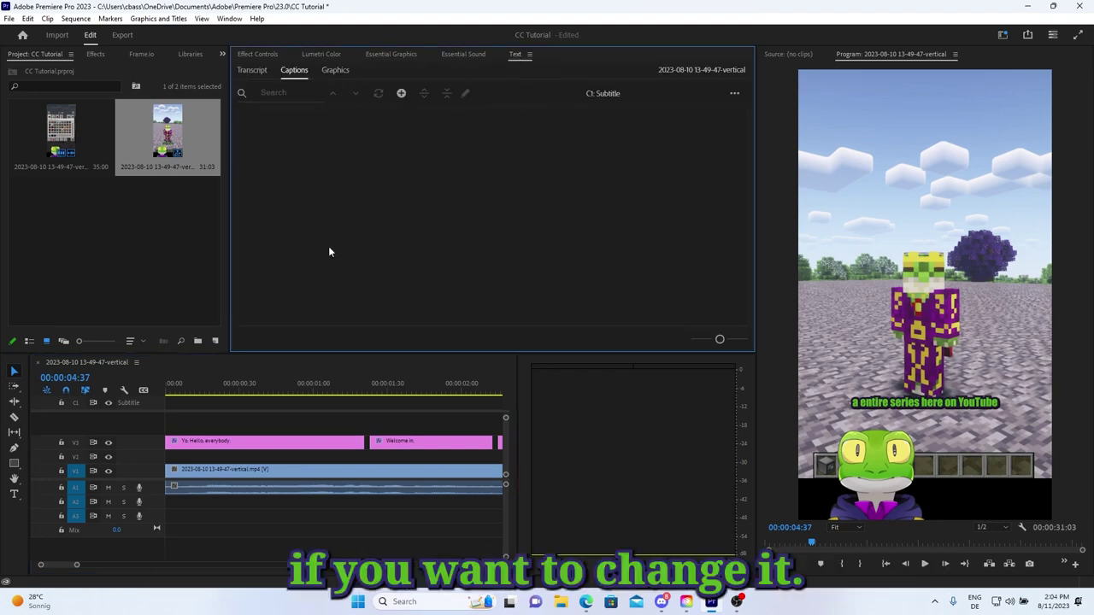
{"action": "left_click", "coordinate": [287, 445]}
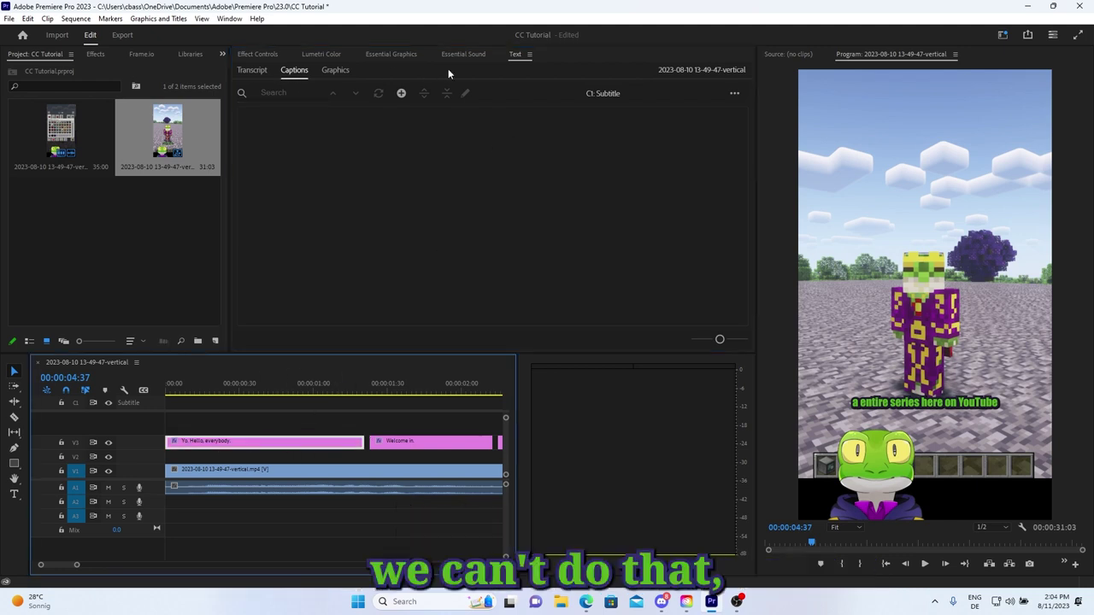
{"action": "left_click", "coordinate": [252, 69]}
{"action": "left_click", "coordinate": [270, 53]}
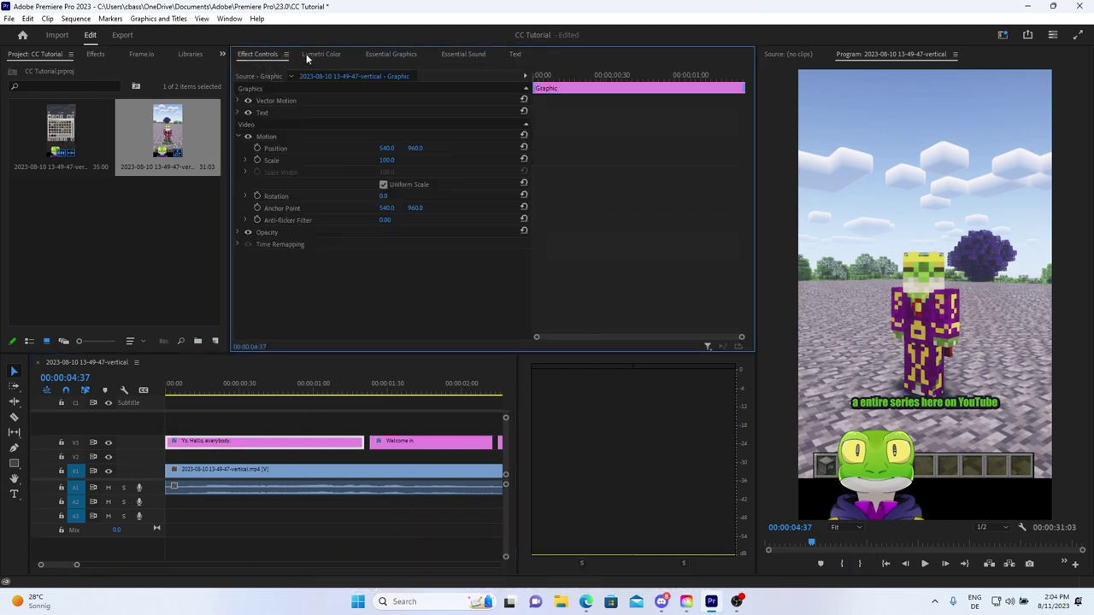
{"action": "left_click", "coordinate": [270, 422]}
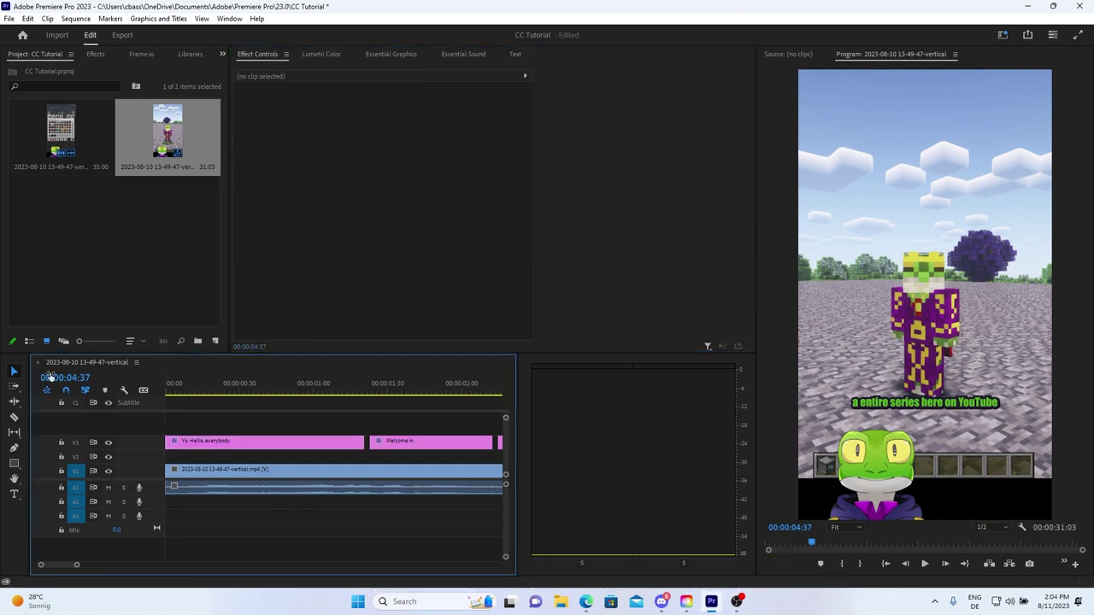
Step: Apply a Cross Zoom video transition to the start of the "Yo. Hello, everybody." graphic and shorten it to 12 frames
{"action": "left_click", "coordinate": [95, 55]}
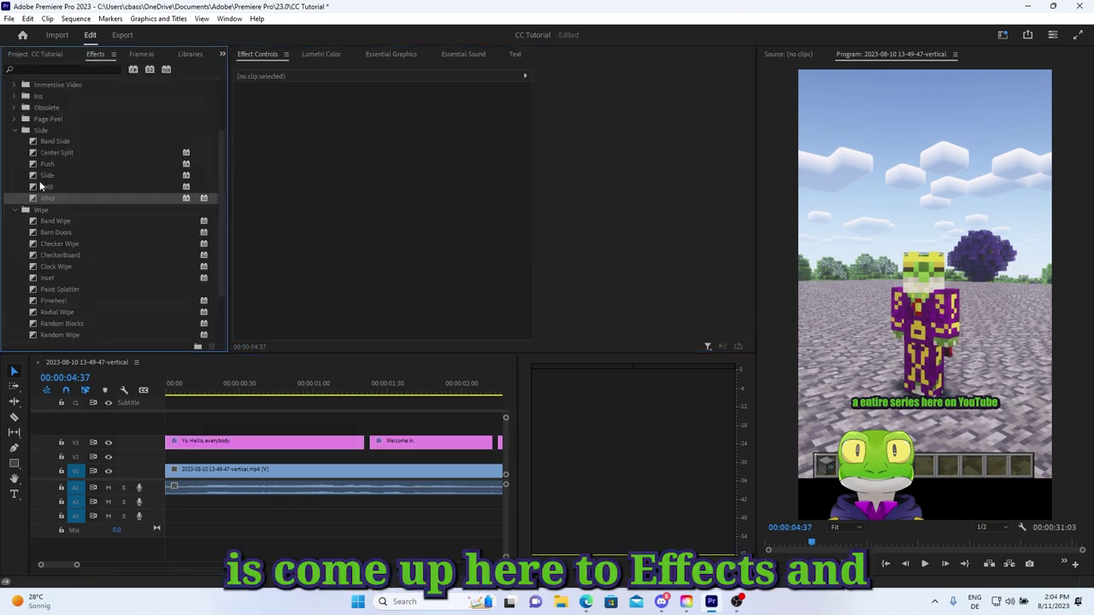
{"action": "left_click", "coordinate": [17, 211]}
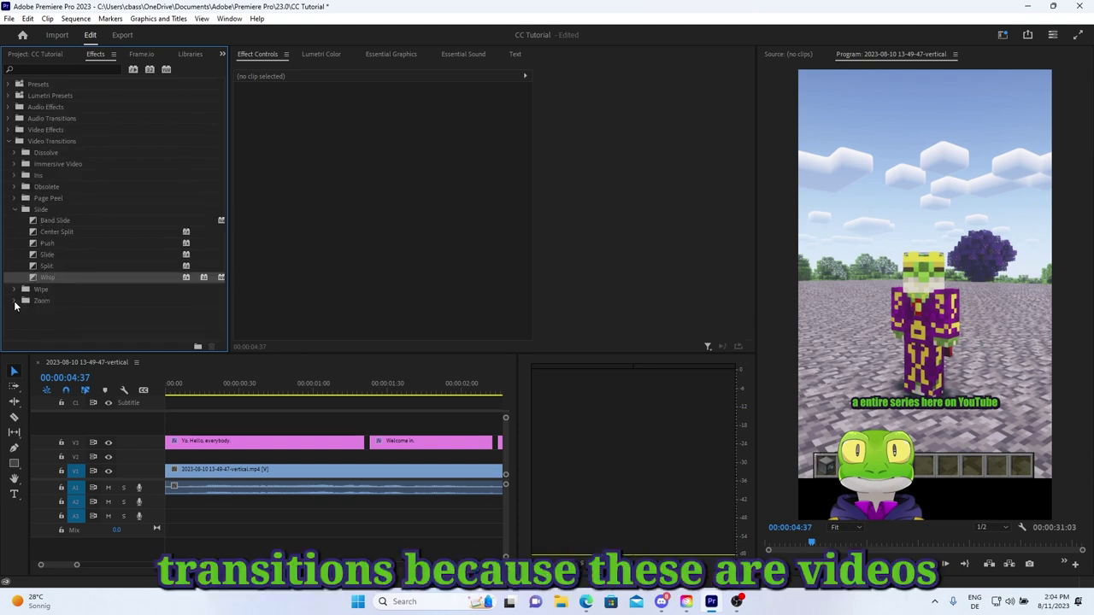
{"action": "left_click", "coordinate": [13, 303]}
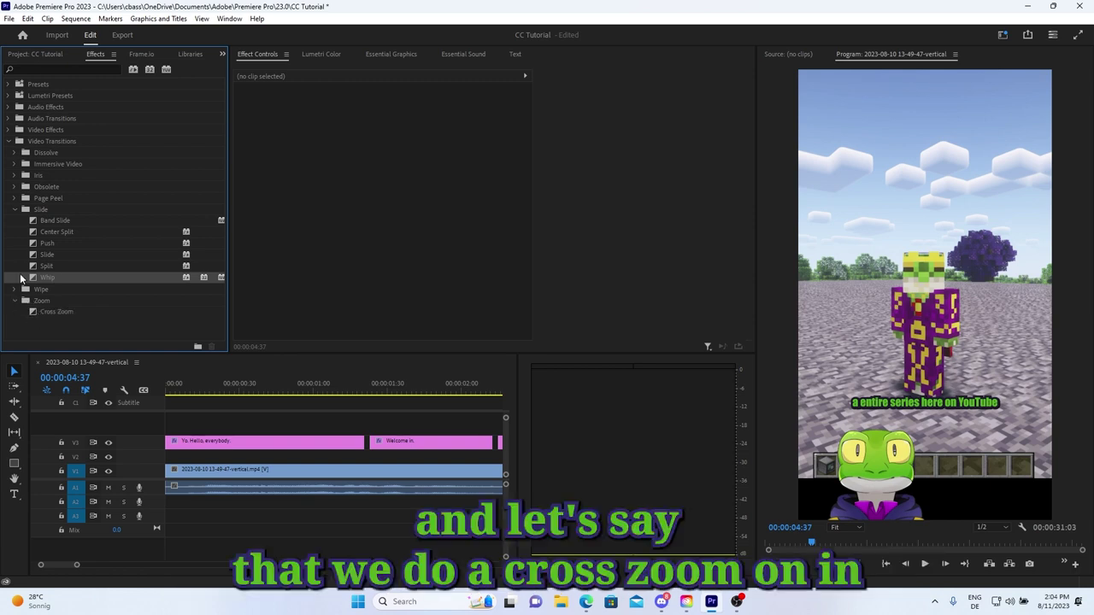
{"action": "left_click_drag", "start_coordinate": [53, 312], "coordinate": [226, 453]}
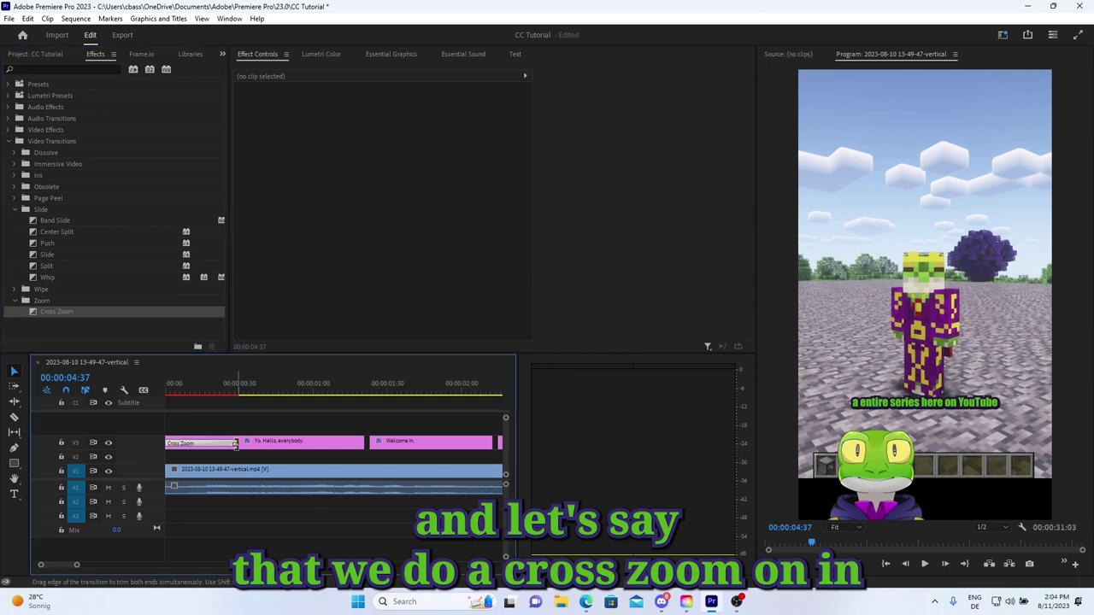
Step: Apply a Whip video transition to the end of the "Yo. Hello, everybody." graphic and shorten it
{"action": "left_click_drag", "start_coordinate": [48, 276], "coordinate": [365, 444]}
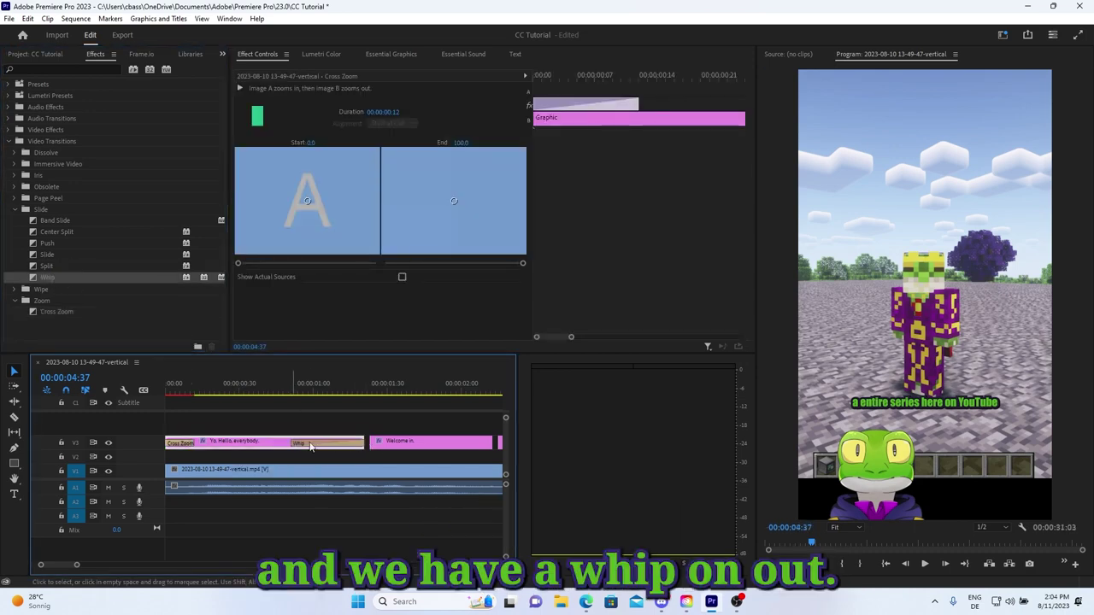
{"action": "left_click", "coordinate": [291, 444]}
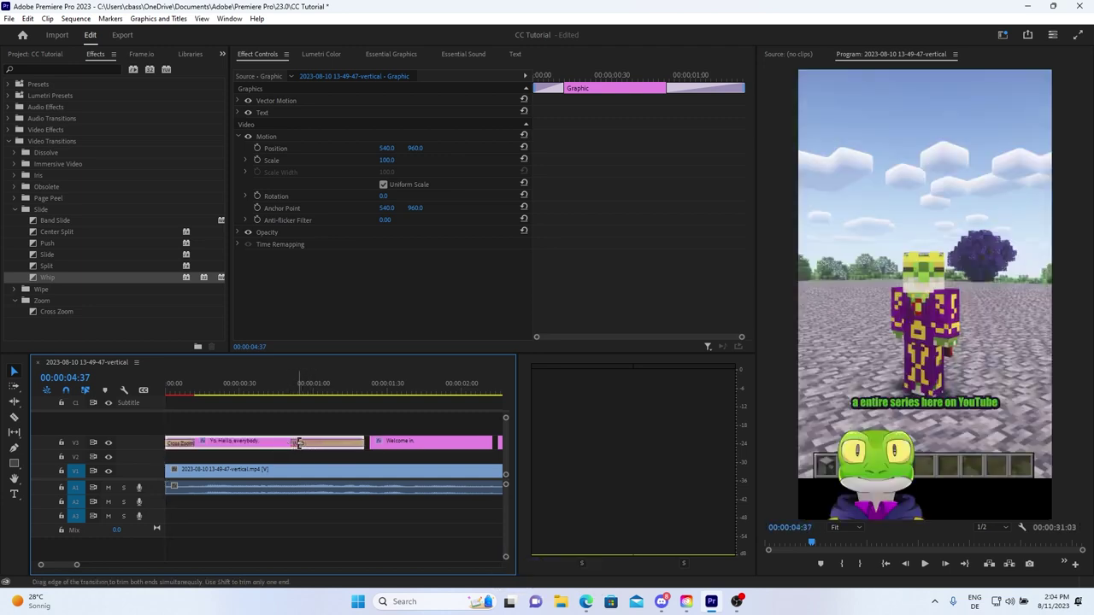
{"action": "left_click", "coordinate": [350, 443]}
Step: Add a short Cross Zoom to the start and a short Whip to the end of the "Welcome in." graphic
{"action": "left_click_drag", "start_coordinate": [56, 311], "coordinate": [384, 444]}
{"action": "left_click_drag", "start_coordinate": [43, 278], "coordinate": [471, 444]}
{"action": "left_click_drag", "start_coordinate": [469, 444], "coordinate": [470, 443]}
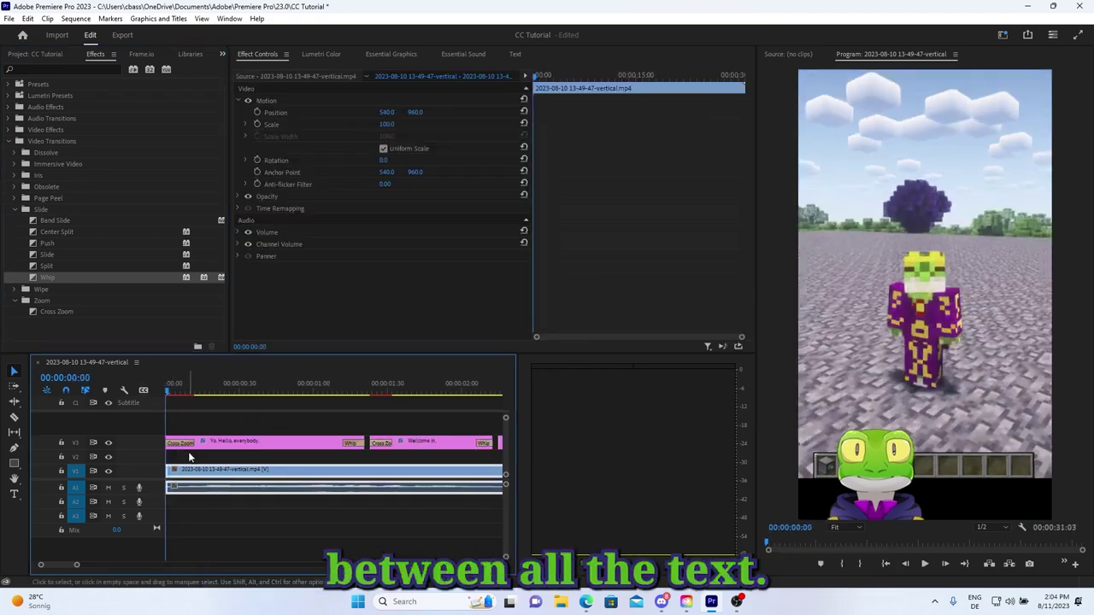
Step: Play the sequence from the beginning to check the transitions on the caption graphics
{"action": "key", "text": "space"}
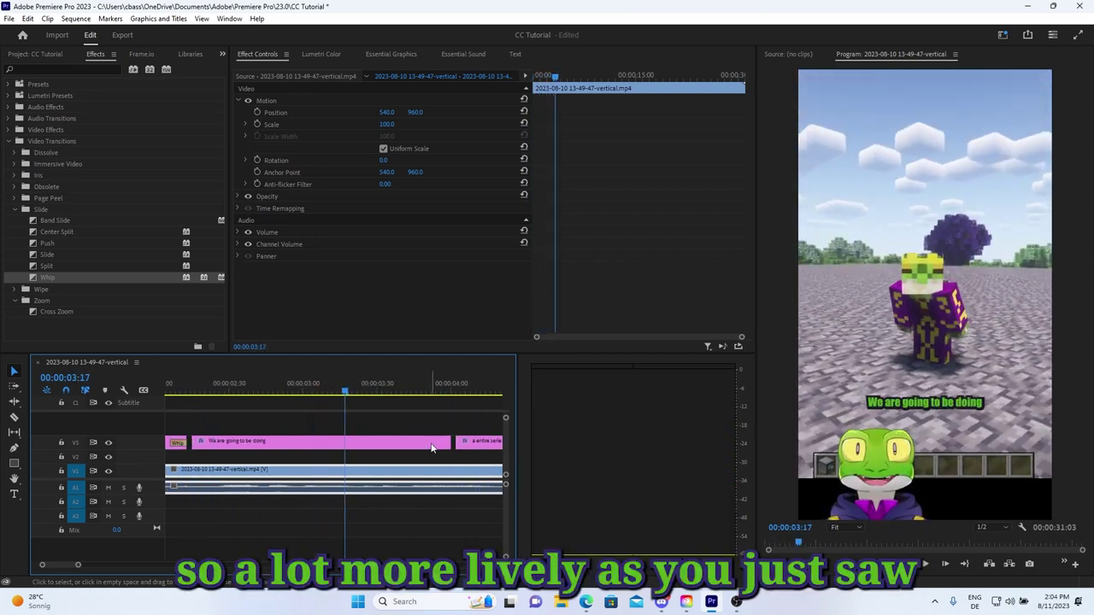
{"action": "scroll", "coordinate": [69, 569], "scroll_direction": "left", "scroll_amount": 3}
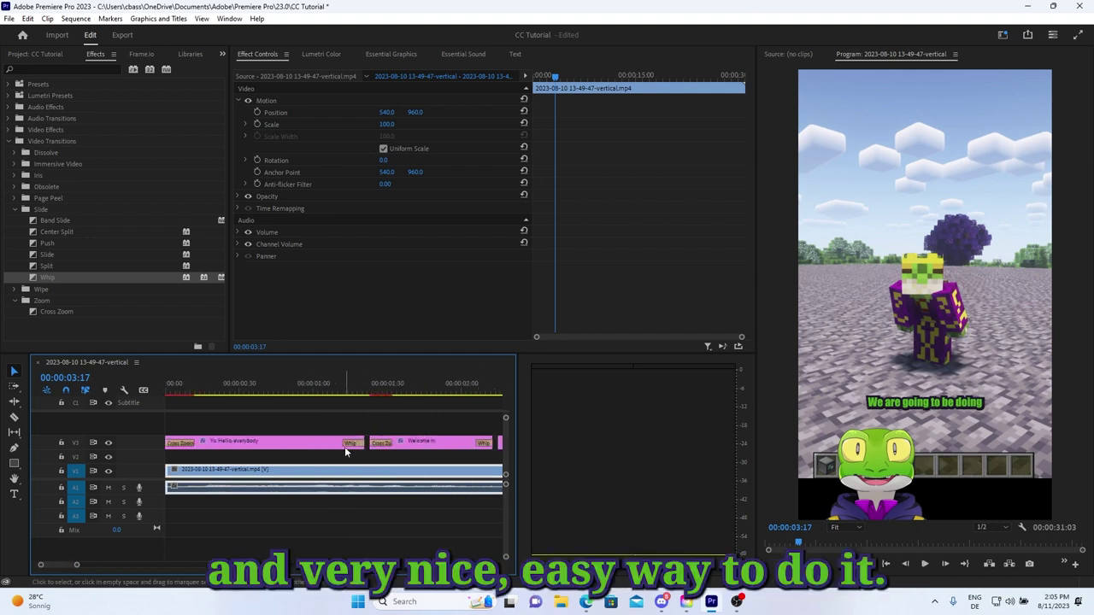
Step: Open the list of graphic texts, open and leave the "We are going to be doing" entry's text field, and look through the entries
{"action": "double_click", "coordinate": [266, 442]}
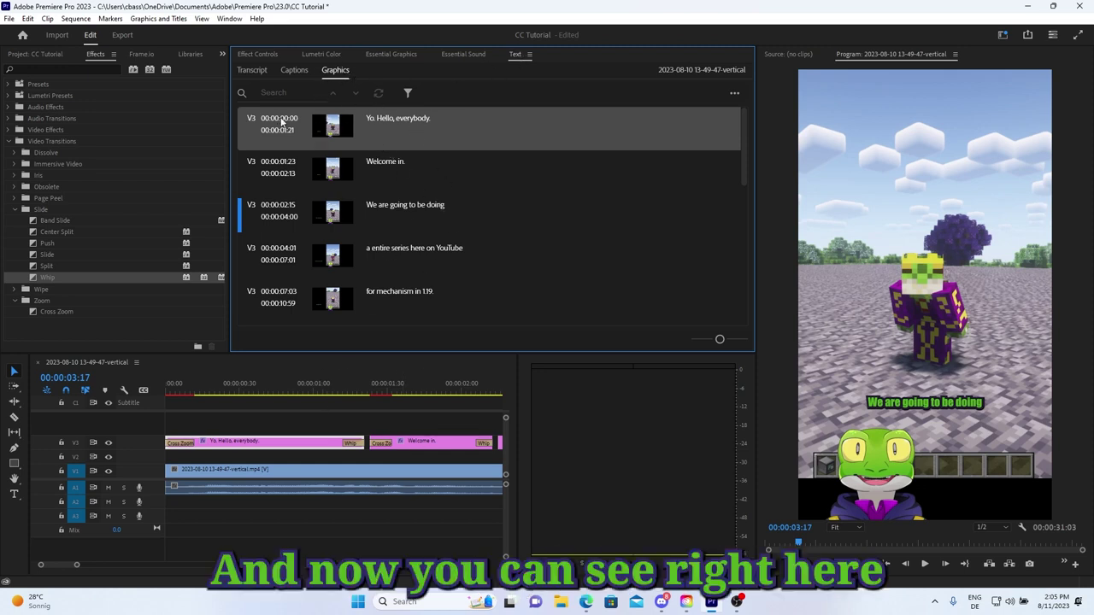
{"action": "double_click", "coordinate": [437, 206]}
{"action": "left_click", "coordinate": [485, 217]}
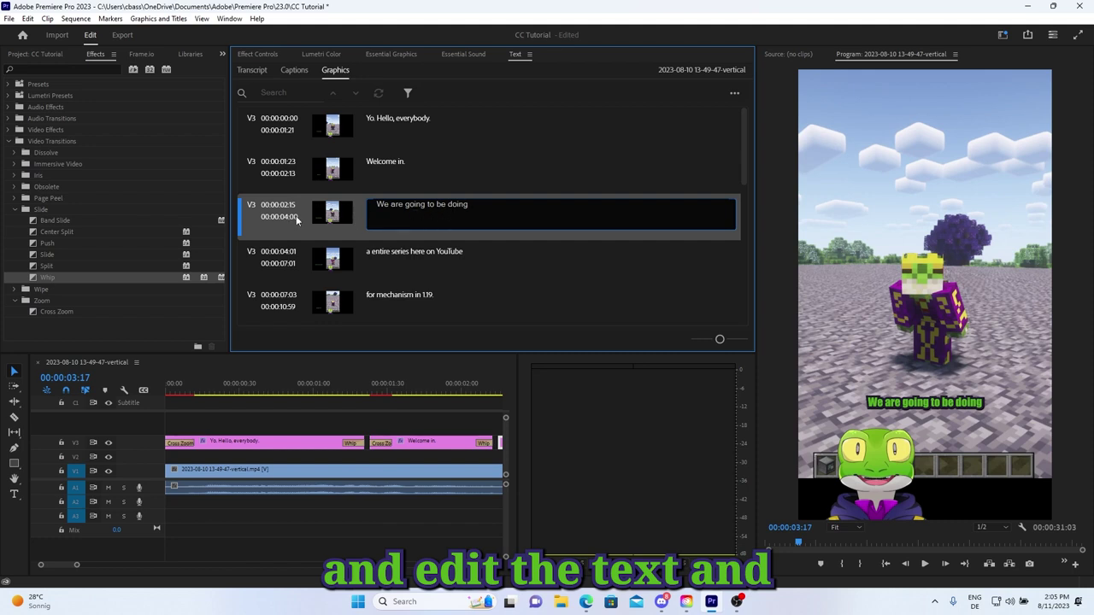
{"action": "left_click", "coordinate": [296, 216]}
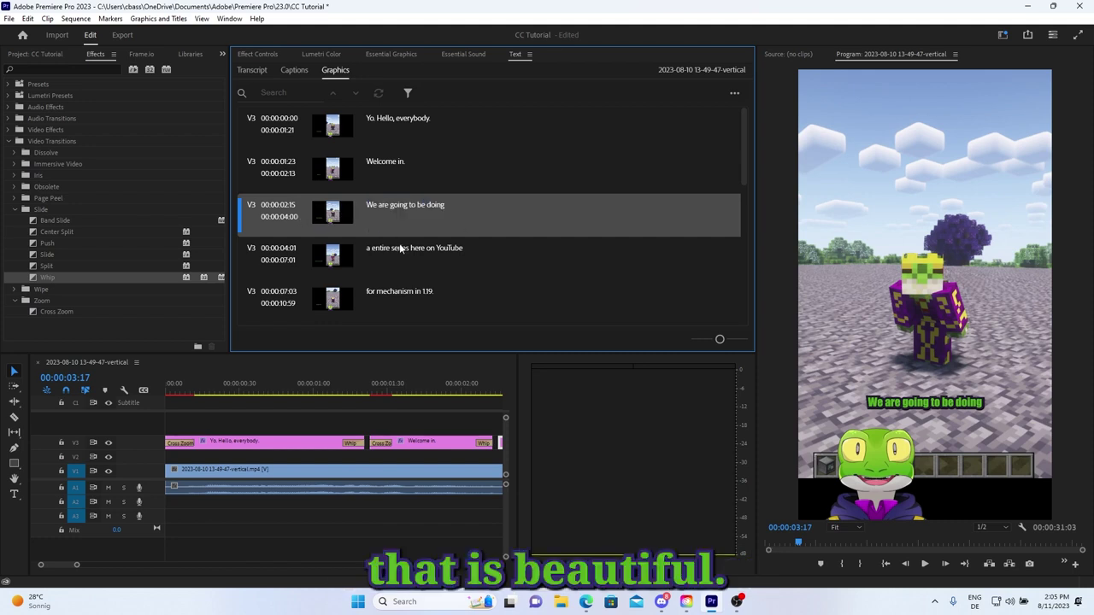
{"action": "scroll", "coordinate": [397, 243], "scroll_direction": "down", "scroll_amount": 2}
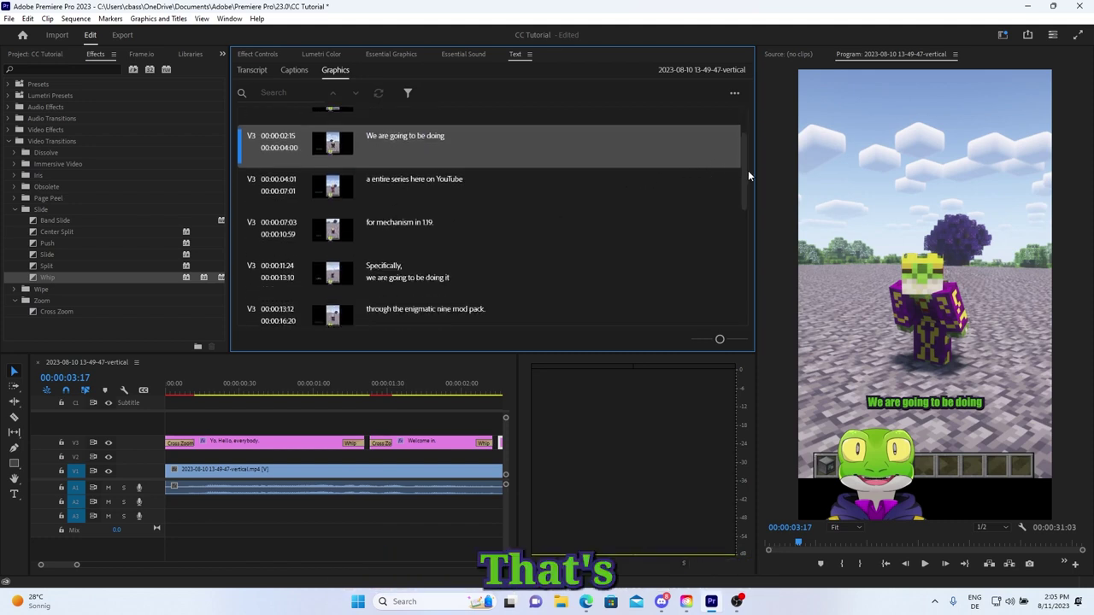
{"action": "scroll", "coordinate": [747, 167], "scroll_direction": "up", "scroll_amount": 2}
{"action": "left_click_drag", "start_coordinate": [743, 165], "coordinate": [751, 111]}
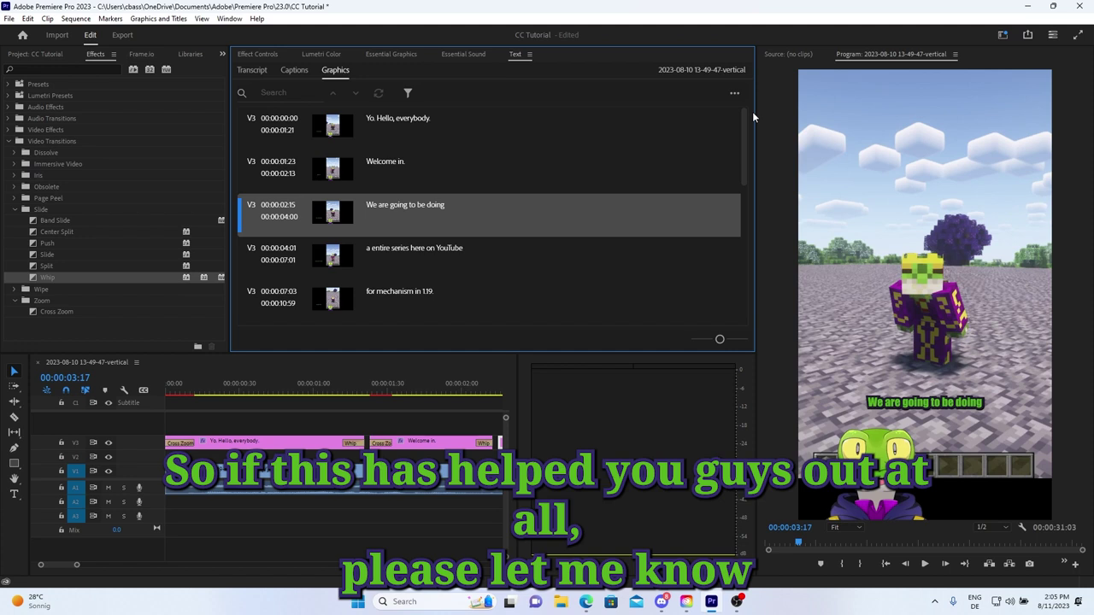